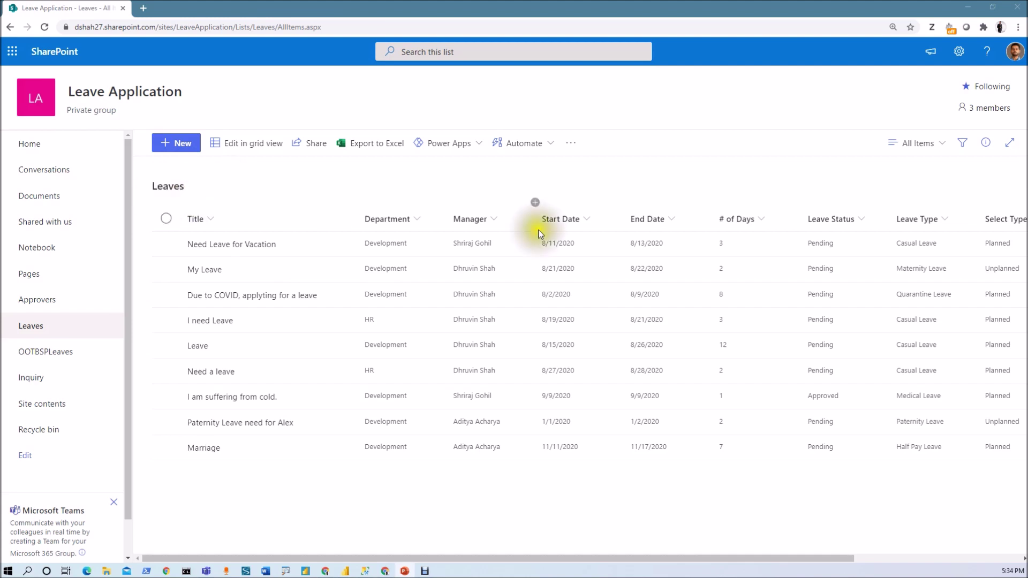
Use Save view as on the All Items view to create a public view named 'PBI-Report'
left_click(938, 150)
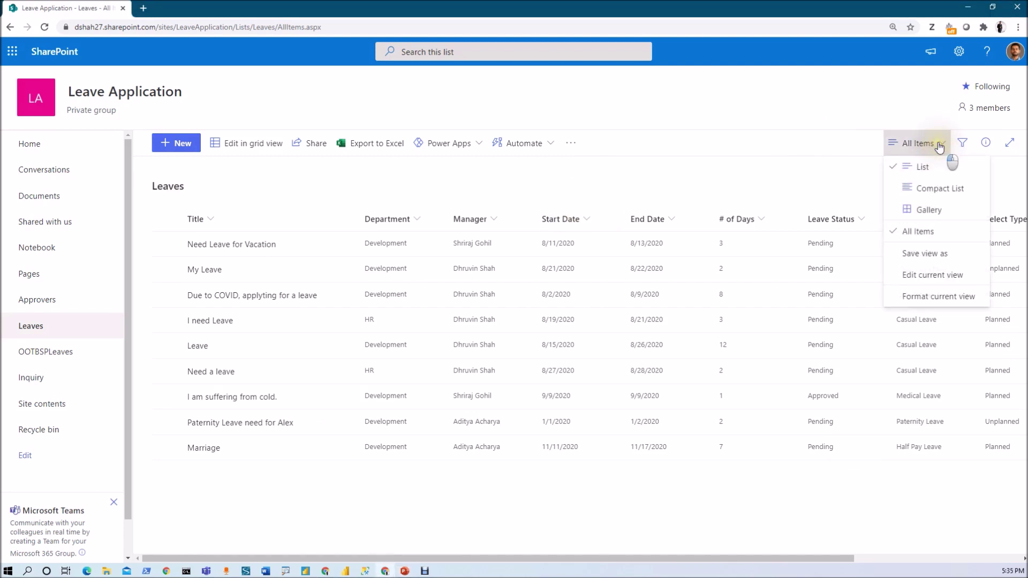
left_click(940, 150)
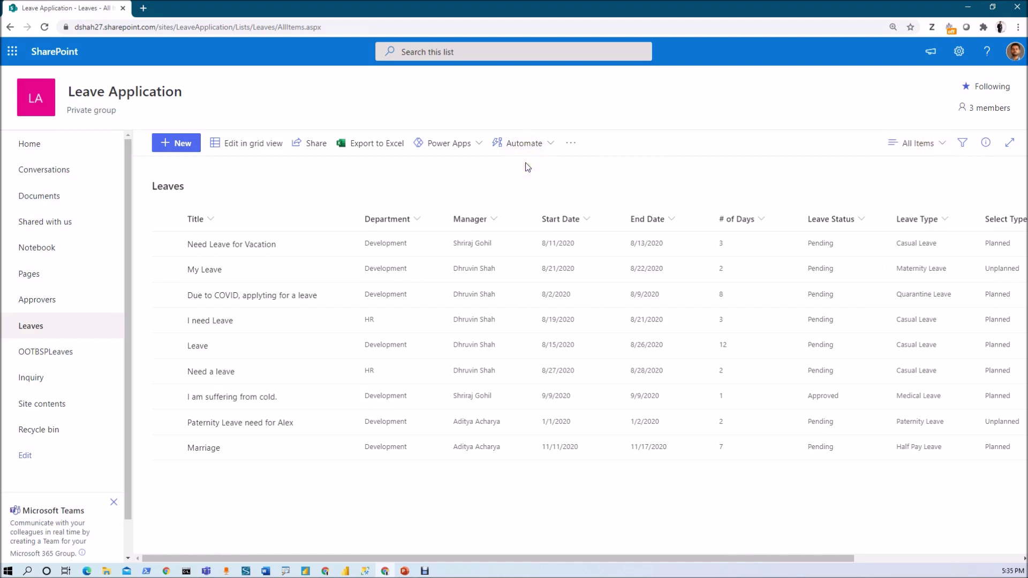
left_click(941, 146)
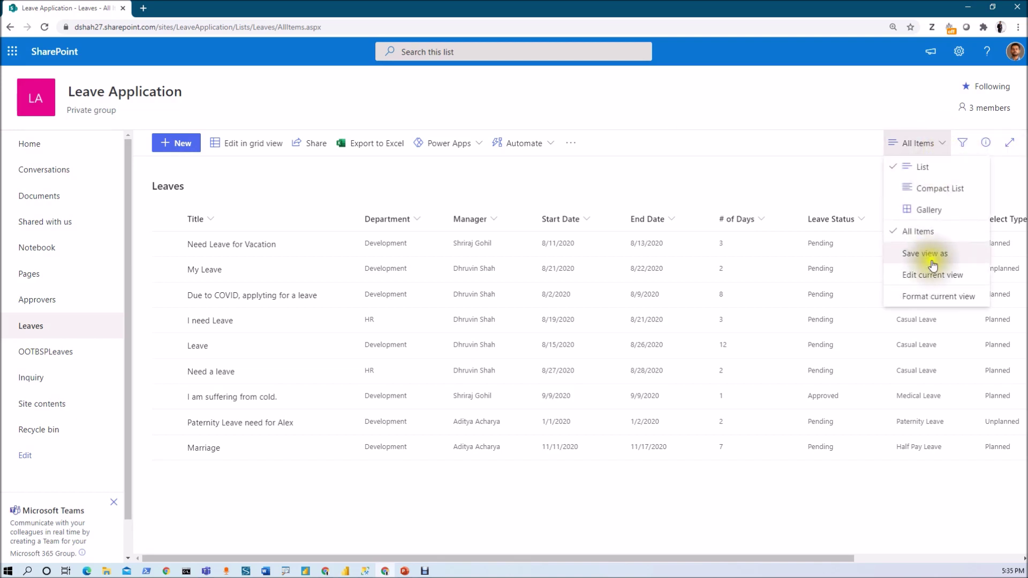
left_click(304, 169)
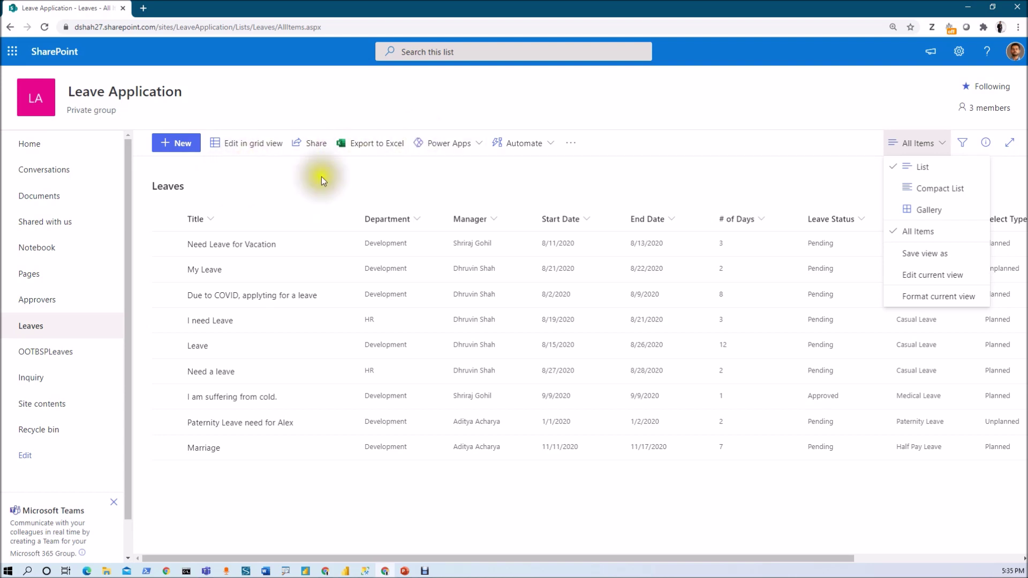
left_click(923, 256)
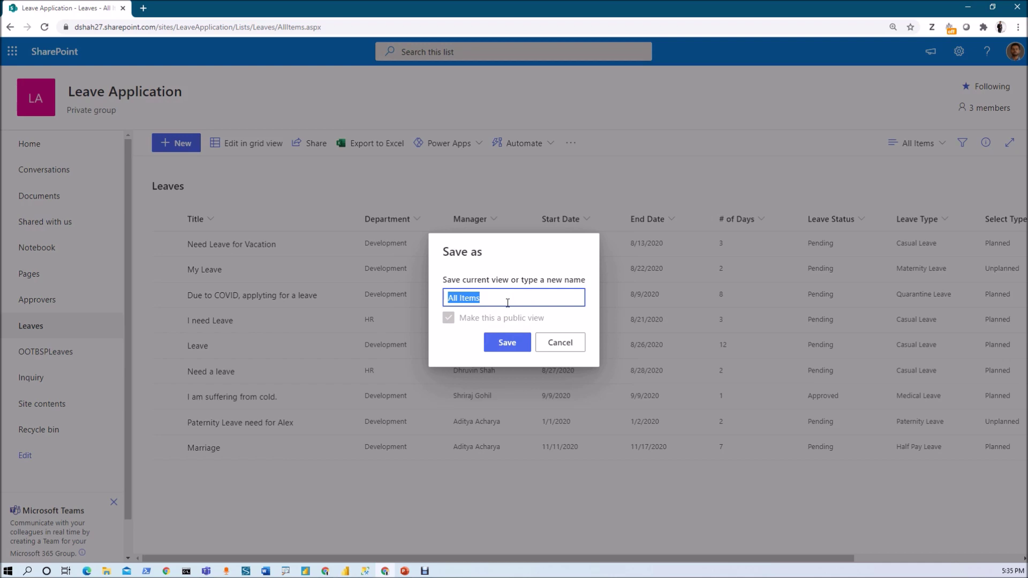
type("PBI")
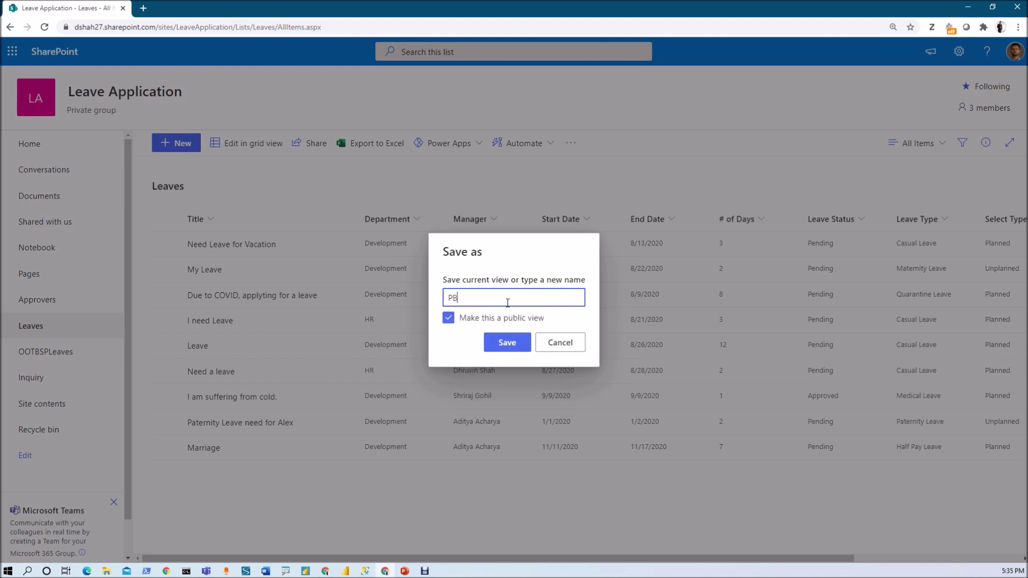
type("-Report")
left_click(506, 341)
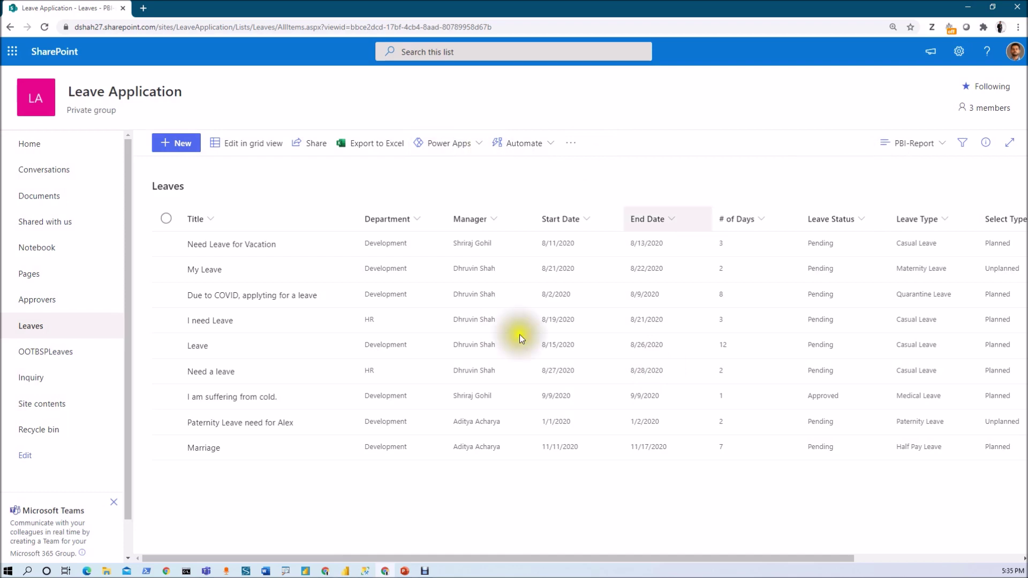
left_click_drag(524, 558, 756, 557)
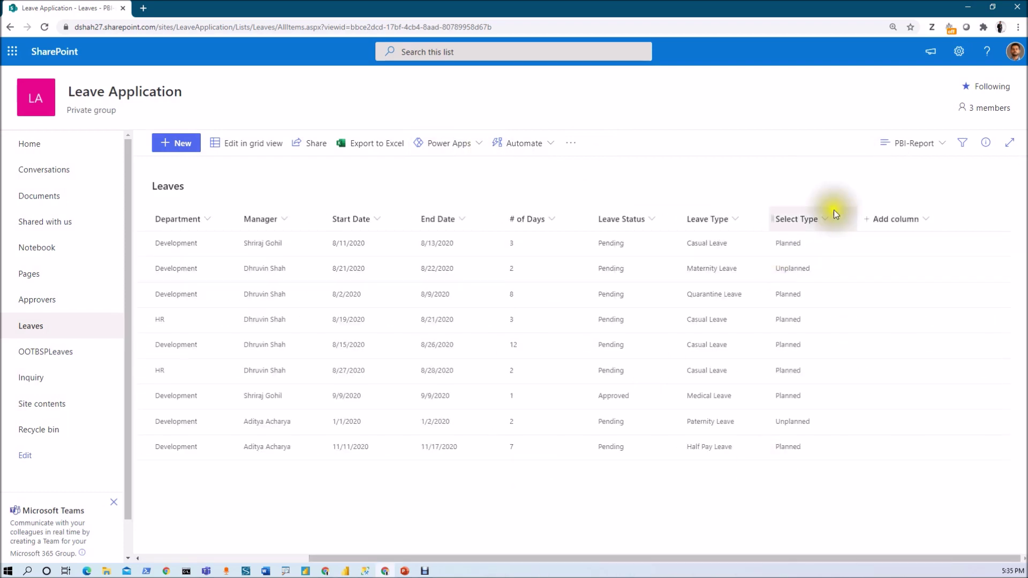
Hide the # of Days, Leave Type and Select Type columns, keep Leave Status, and apply
left_click(924, 218)
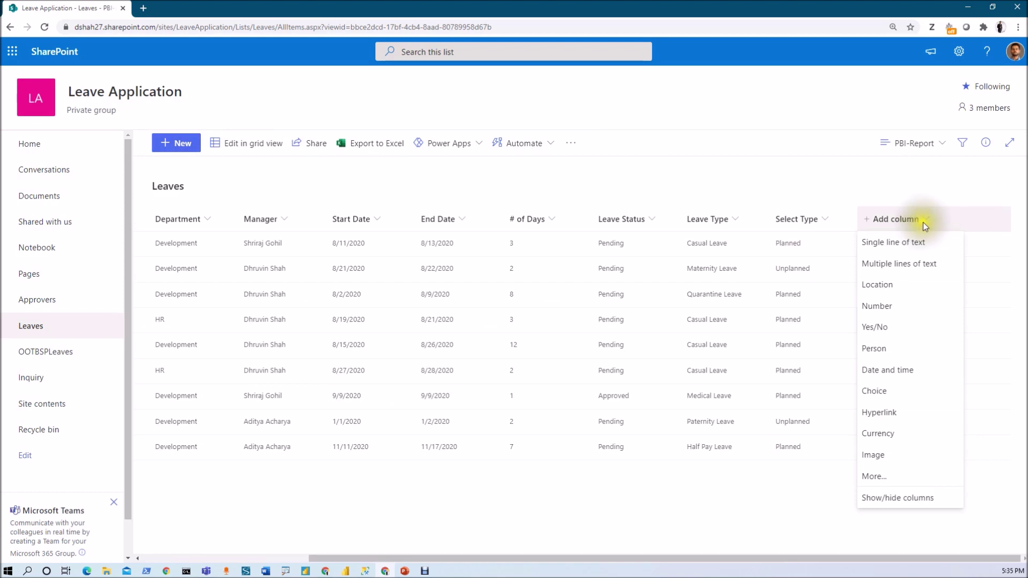
left_click(890, 501)
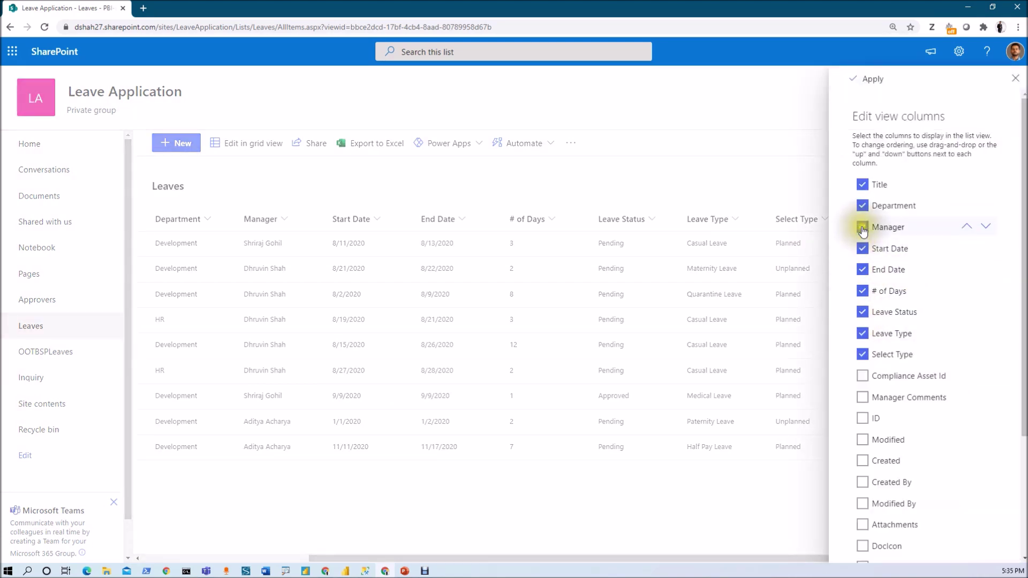
left_click(863, 292)
left_click(863, 312)
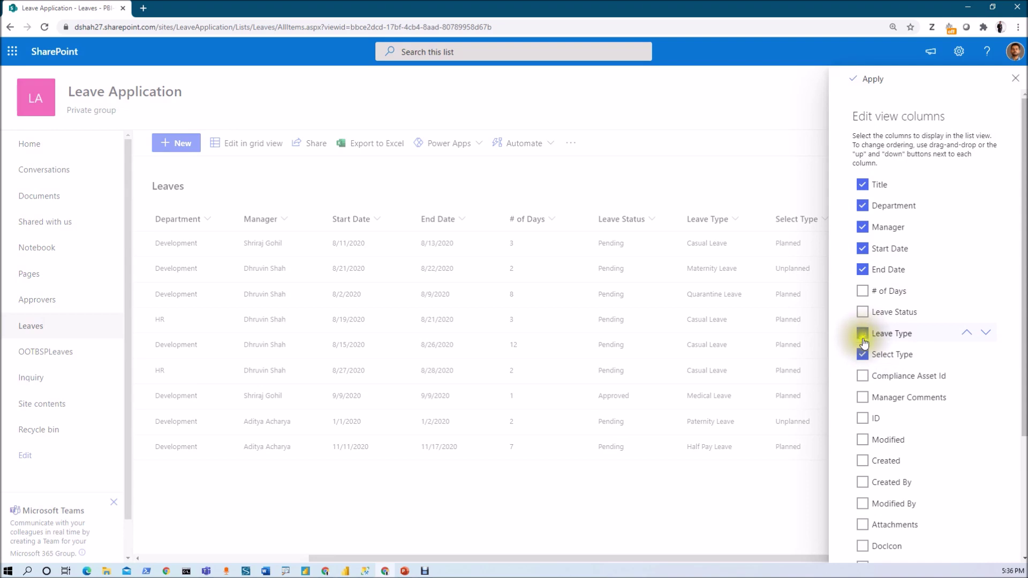
left_click(863, 334)
left_click(863, 354)
left_click(863, 313)
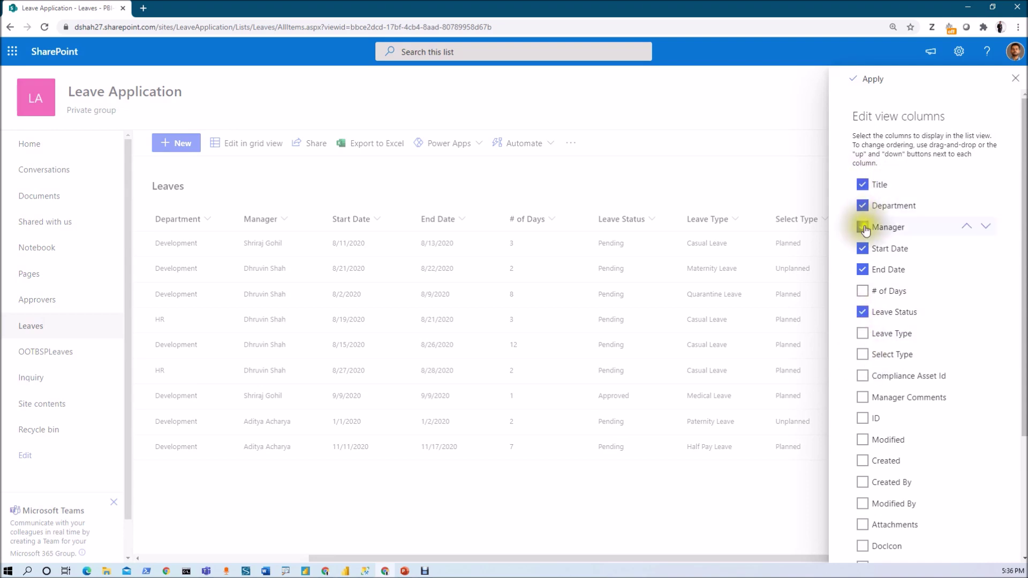
left_click(870, 79)
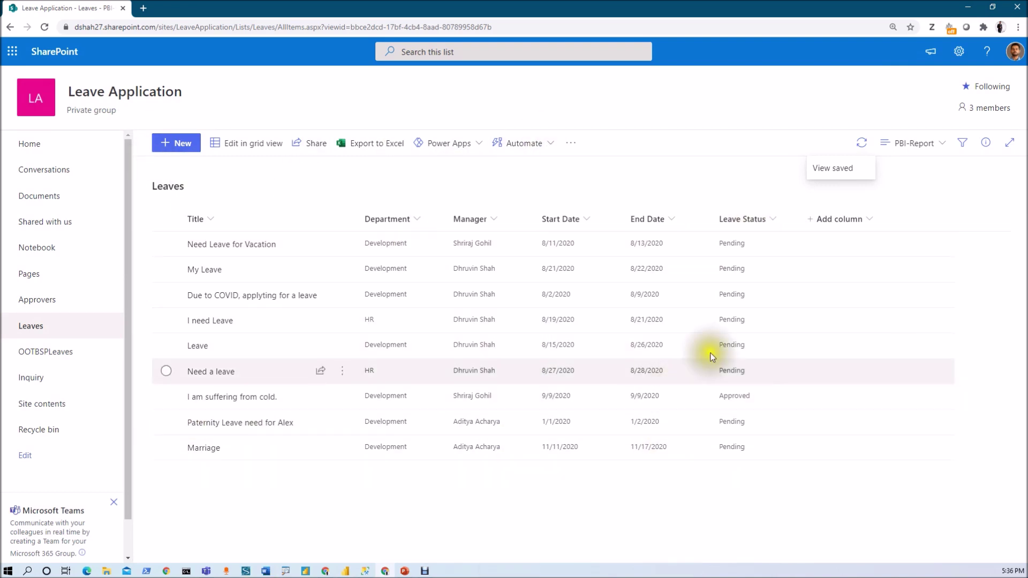
Choose Set current view as default from the PBI-Report view menu
left_click(942, 145)
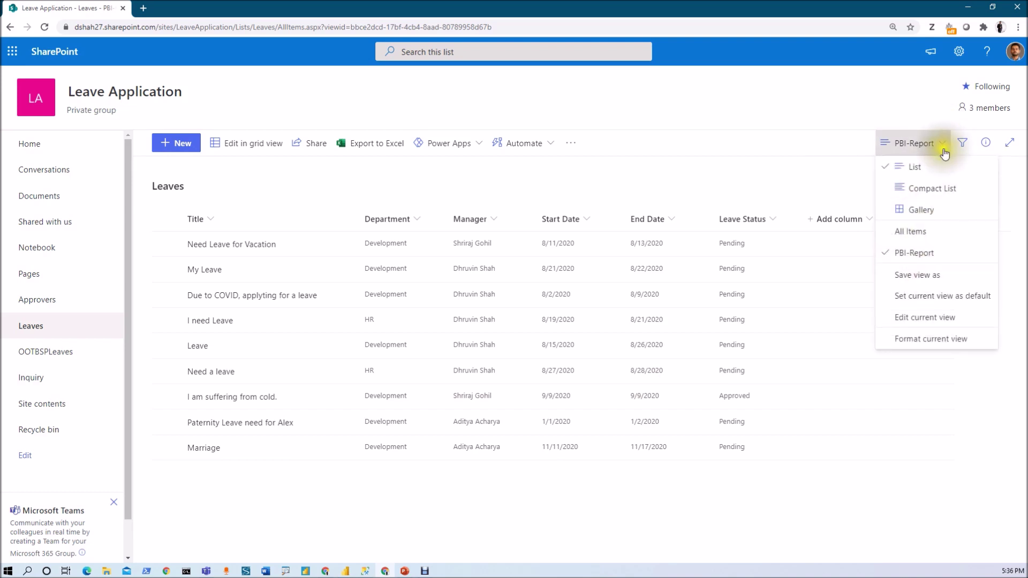
left_click(910, 298)
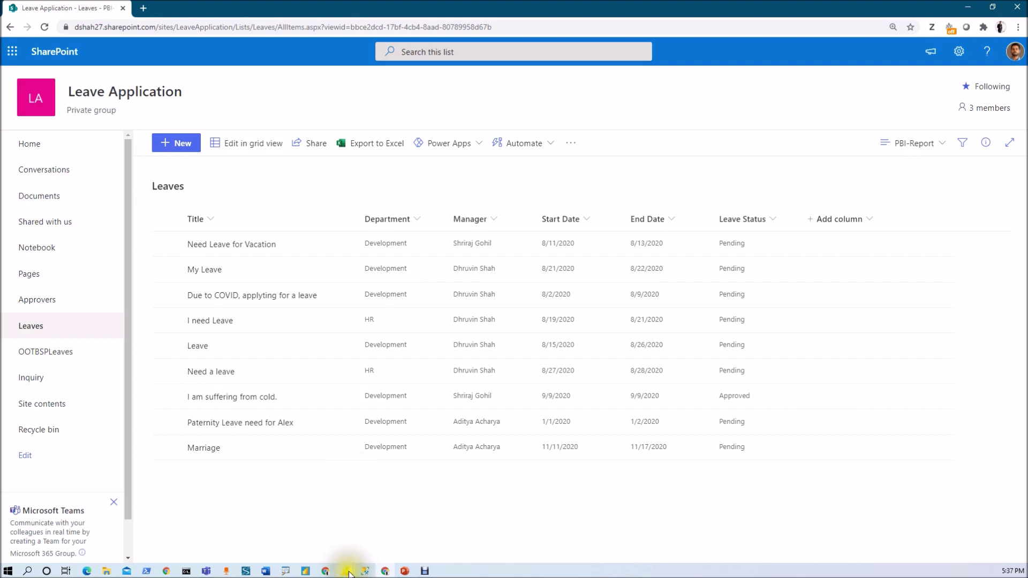
Bring the untitled Power BI report forward and look through the common data sources list
mouse_move(348, 572)
left_click(391, 530)
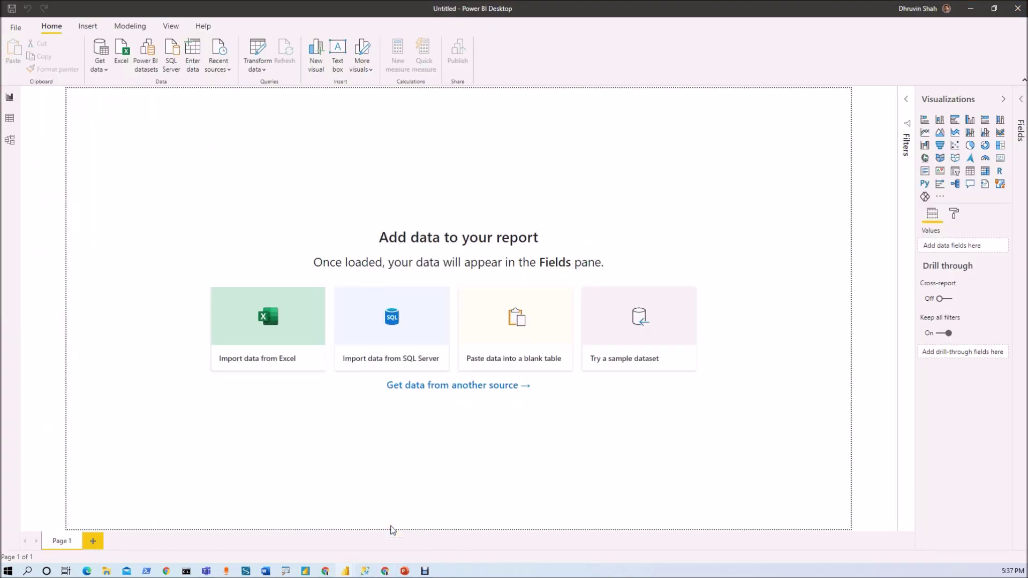
left_click(391, 531)
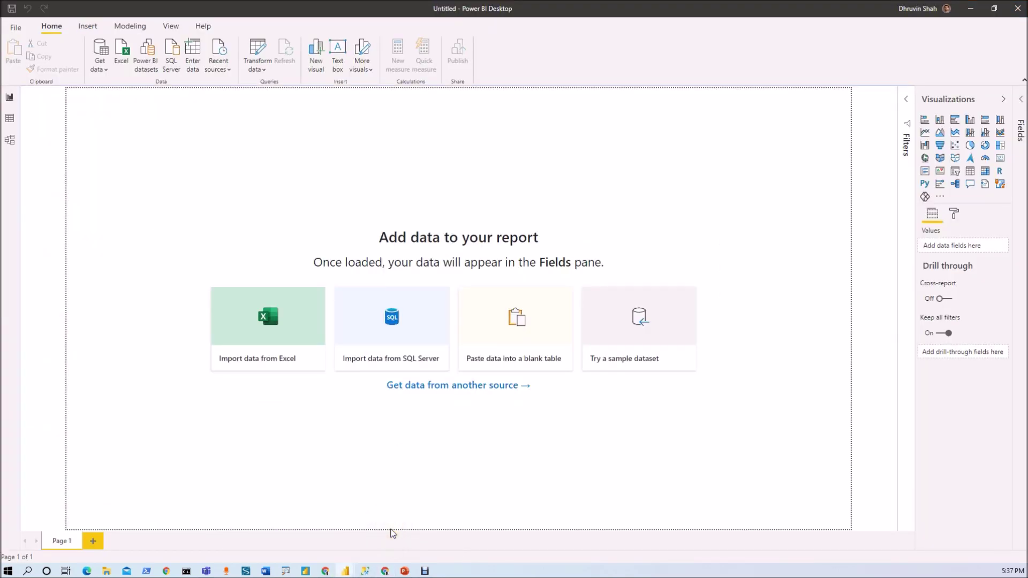
left_click(109, 67)
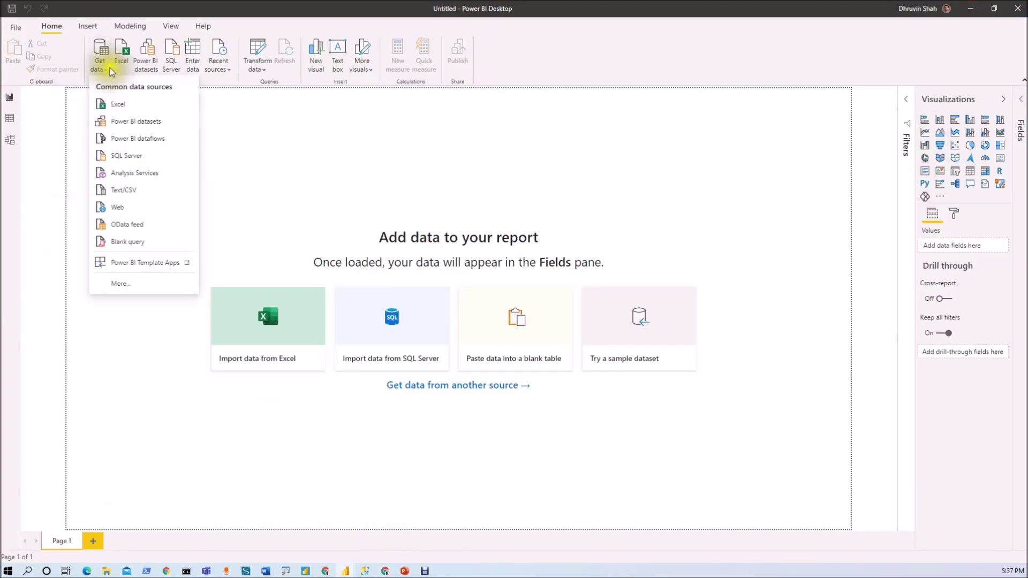
left_click(244, 144)
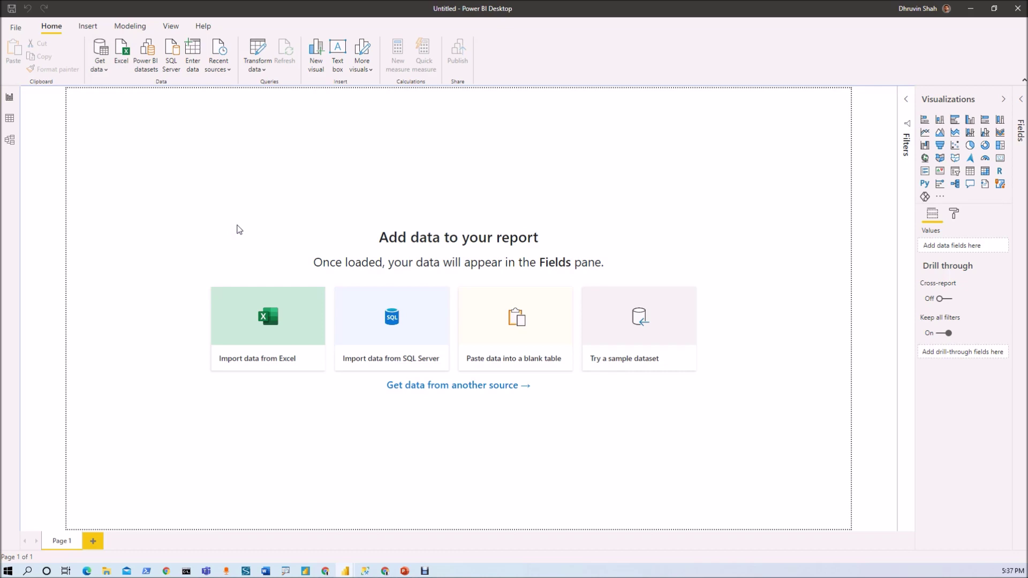
Pick SharePoint Online List under Online Services in the full Get Data catalogue and connect
left_click(105, 68)
left_click(137, 284)
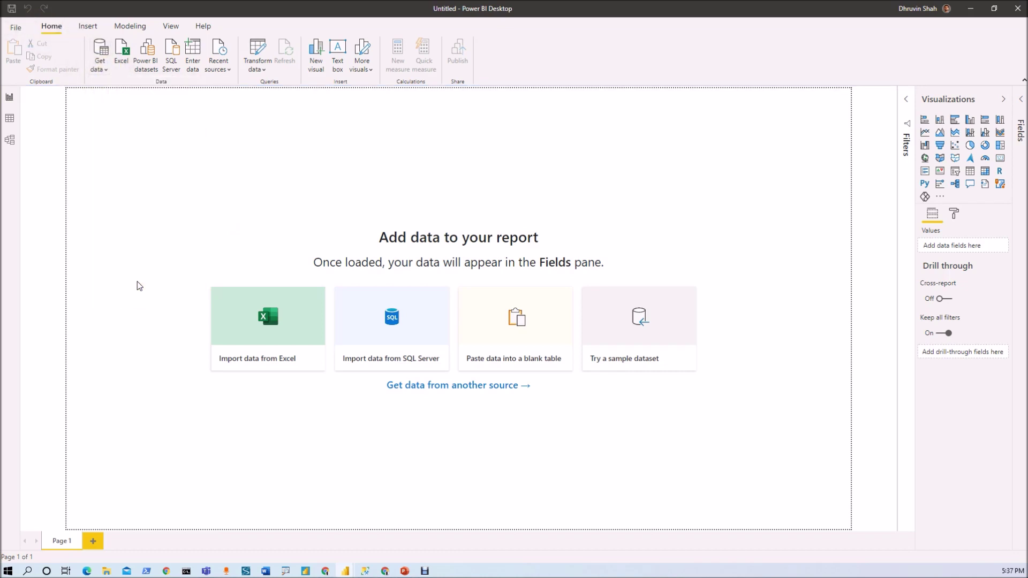
left_click(150, 248)
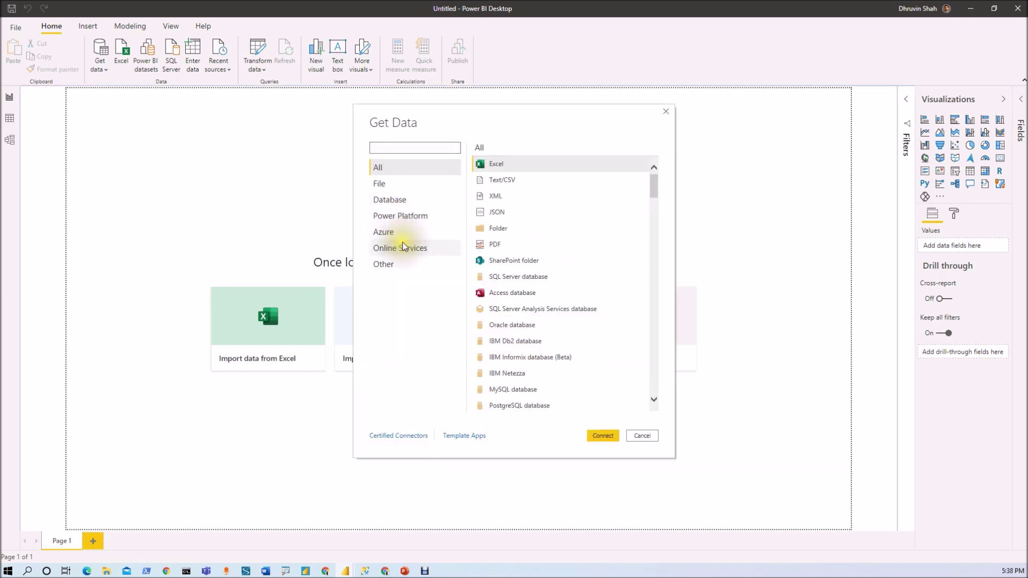
left_click(403, 247)
left_click(520, 169)
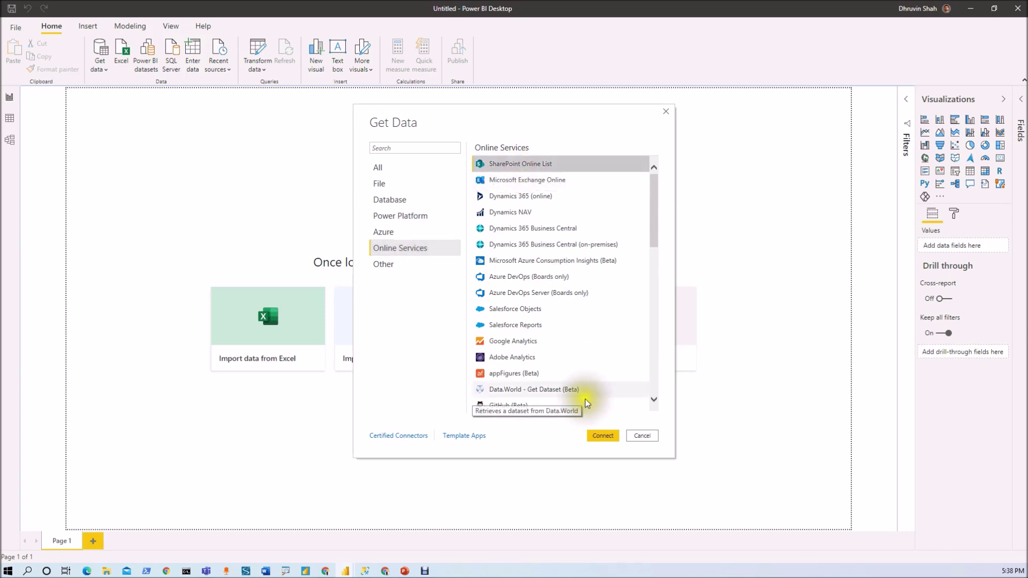
left_click(597, 437)
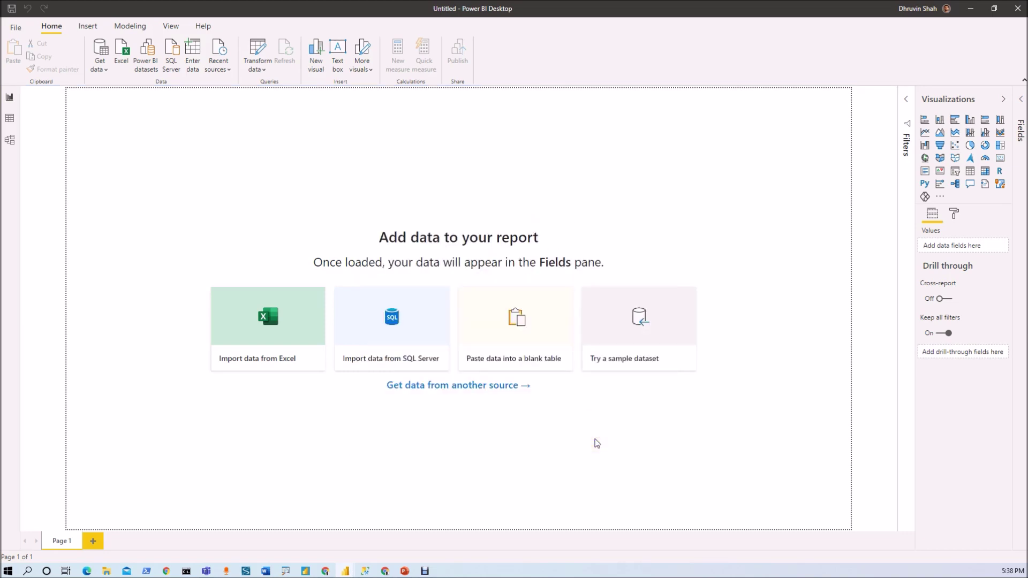
left_click(402, 255)
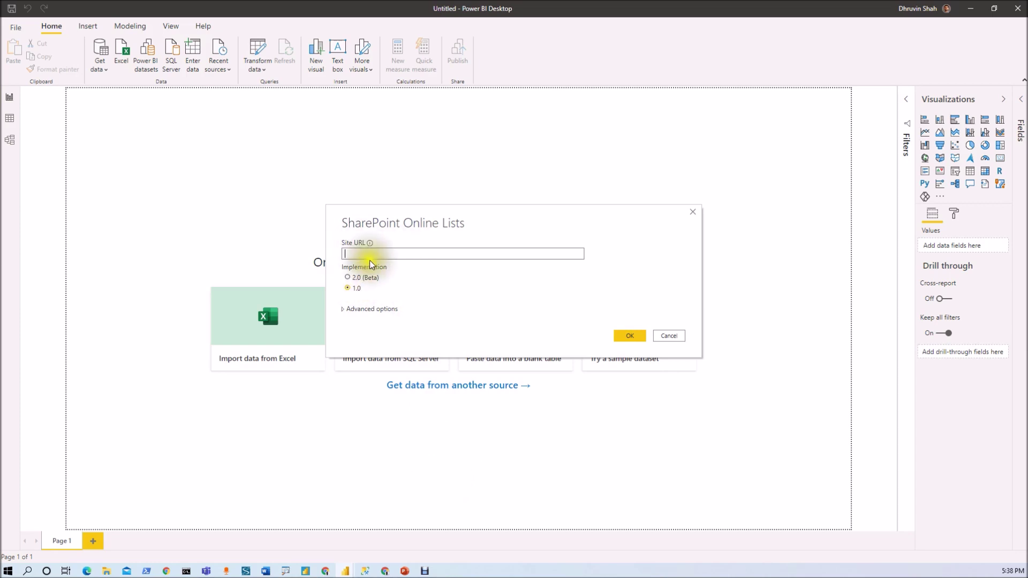
left_click(386, 571)
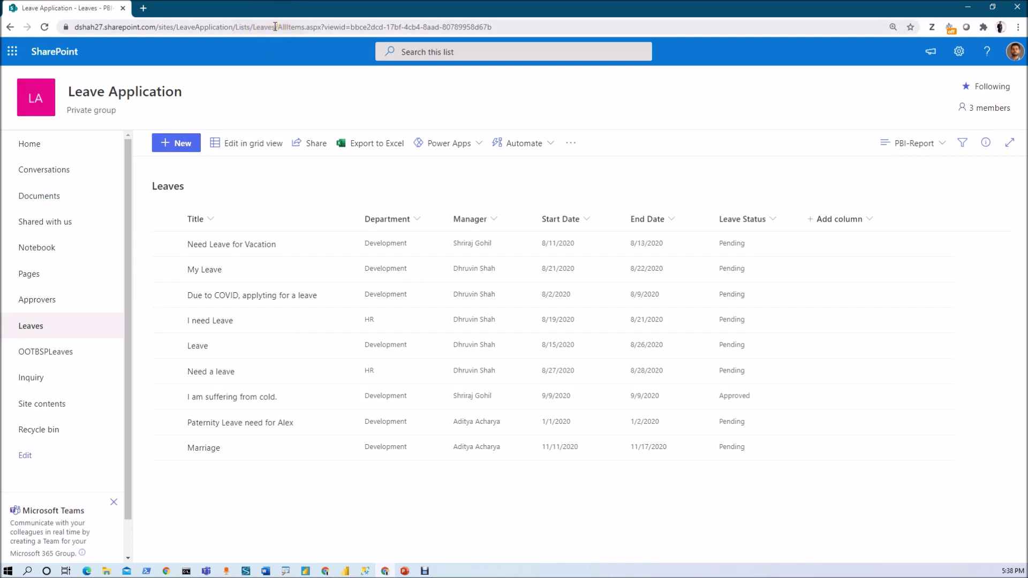
Copy the site address up to LeaveApplication/ from Chrome into the connector's Site URL
left_click_drag(235, 28, 28, 28)
key("ctrl+c")
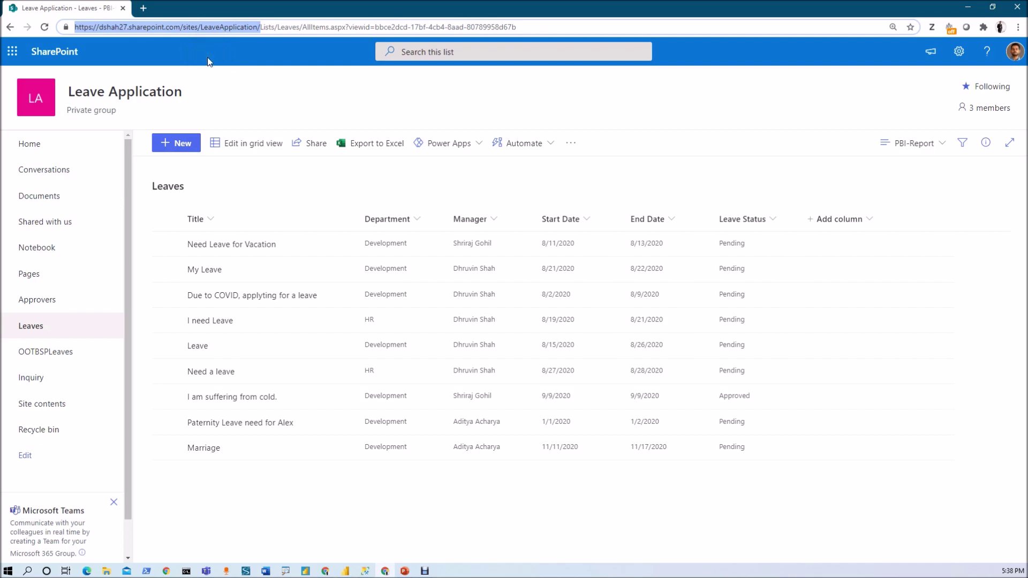
key("alt+Tab")
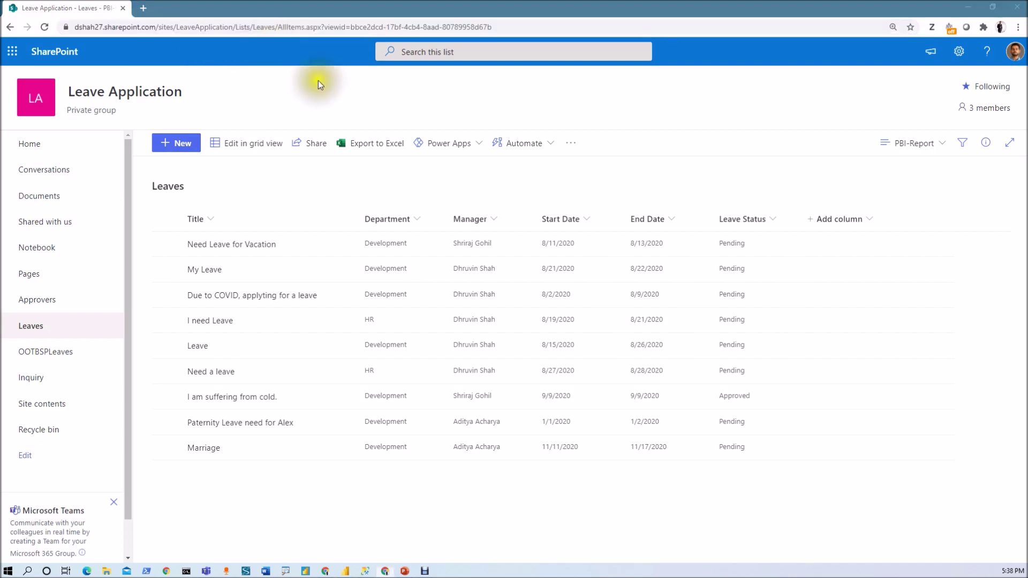
key("ctrl+v")
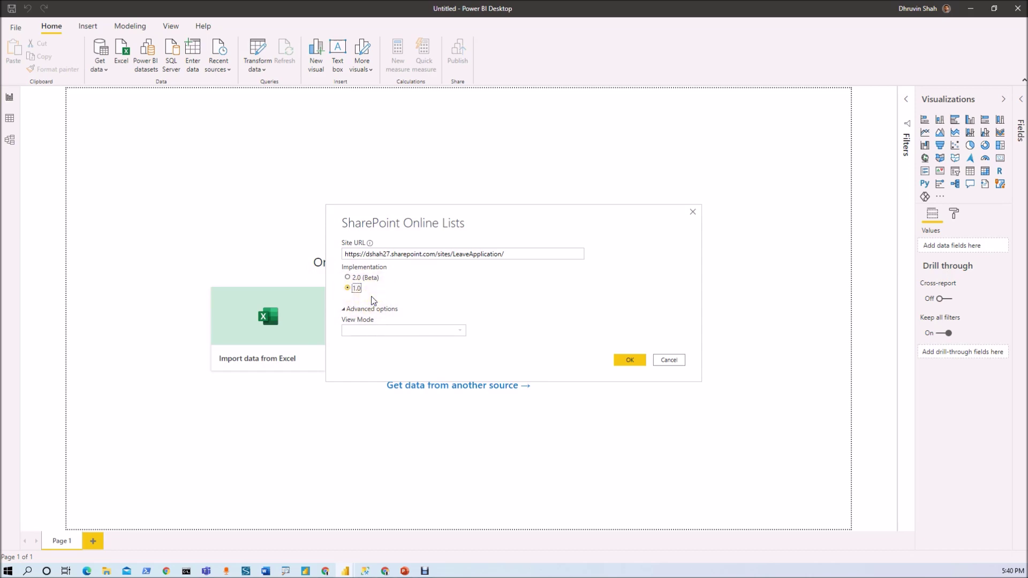
Select the 2.0 (Beta) implementation and bring up the View Mode choices
left_click(348, 279)
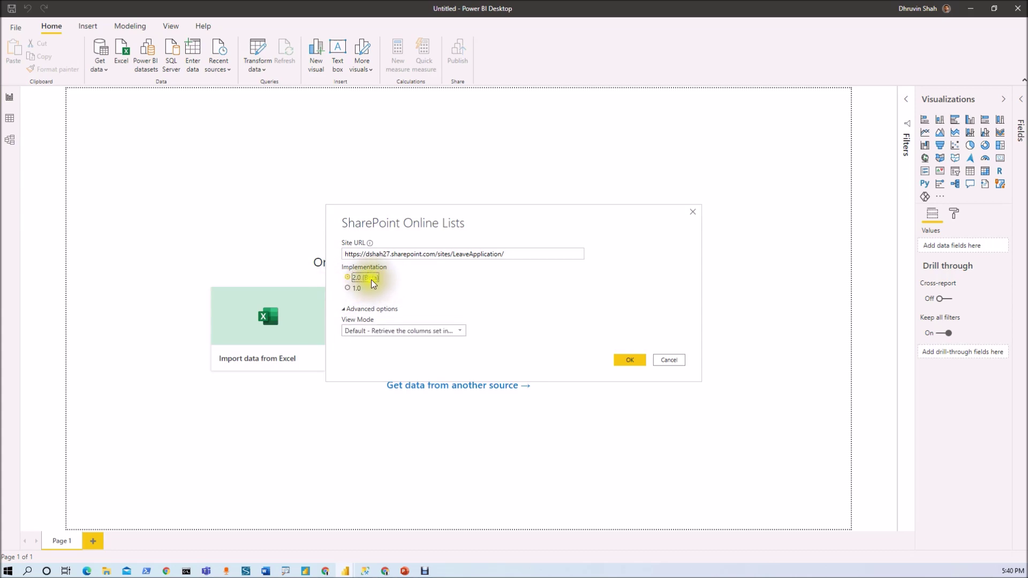
left_click(426, 331)
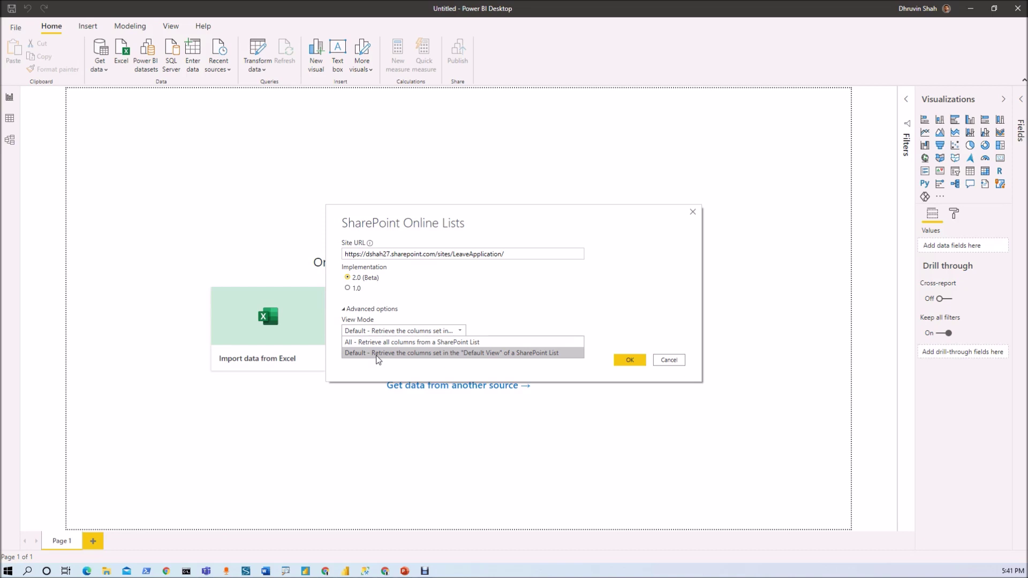
Keep View Mode Default, confirm with OK, and connect using a signed-in Microsoft account
left_click(557, 355)
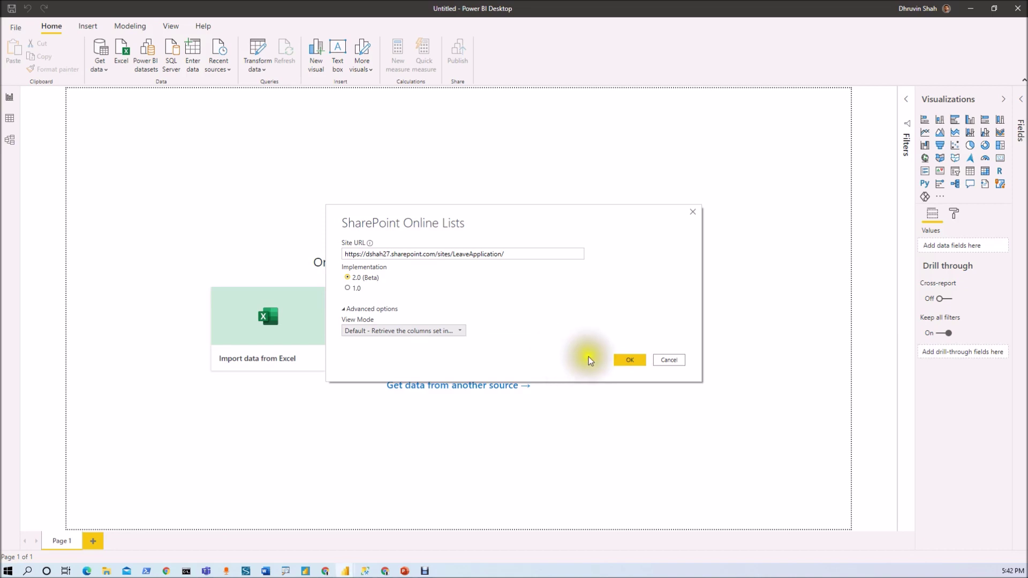
left_click(626, 361)
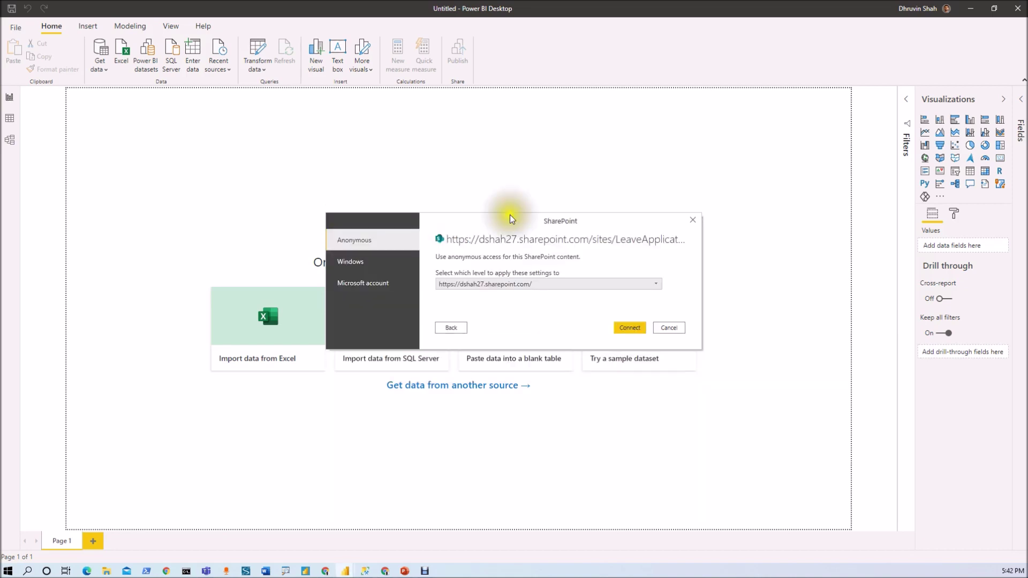
left_click(388, 287)
left_click(451, 274)
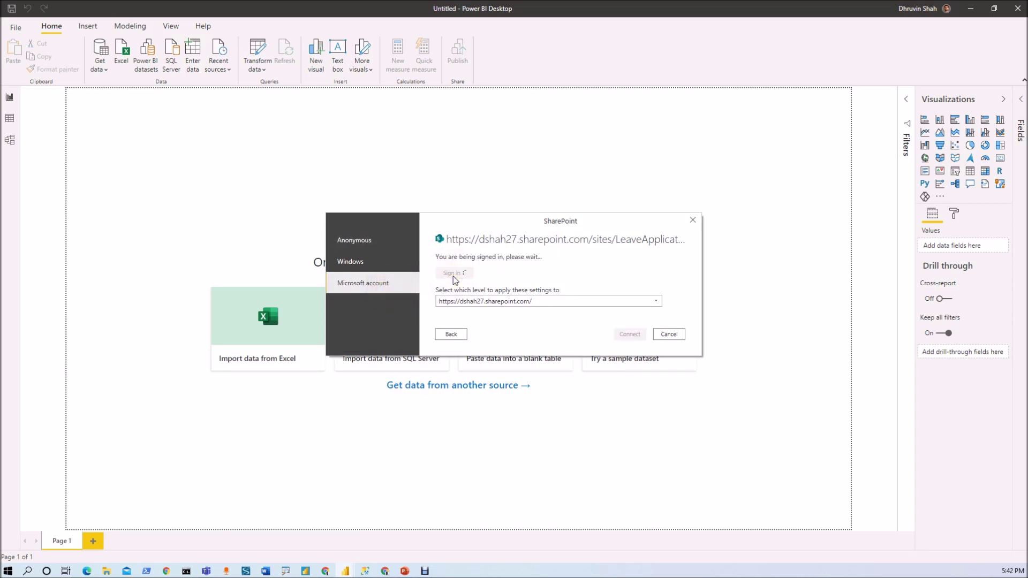
left_click(628, 334)
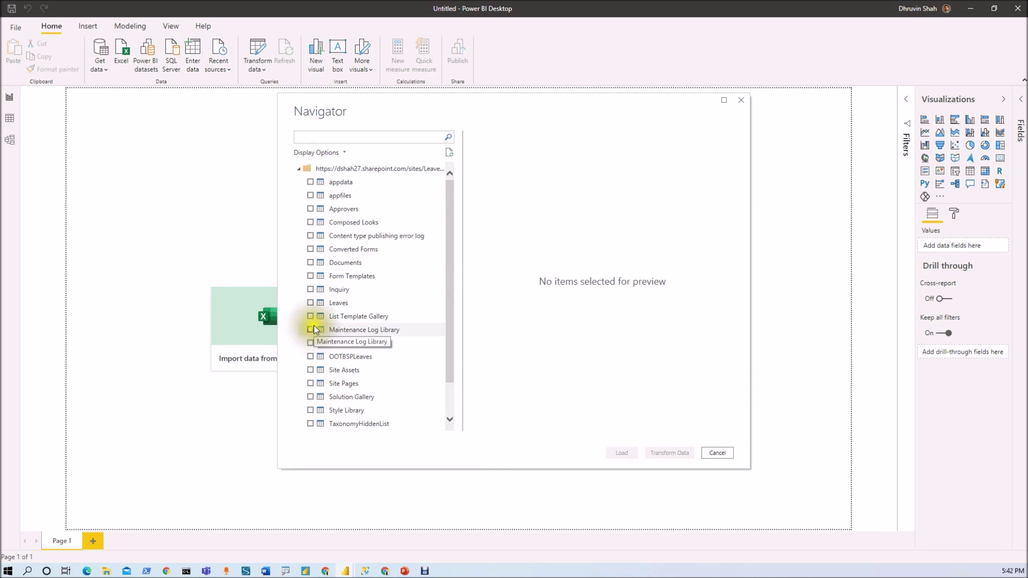
Tick Leaves in Navigator, check its preview columns, and load the table
scroll(315, 329, "down", 1)
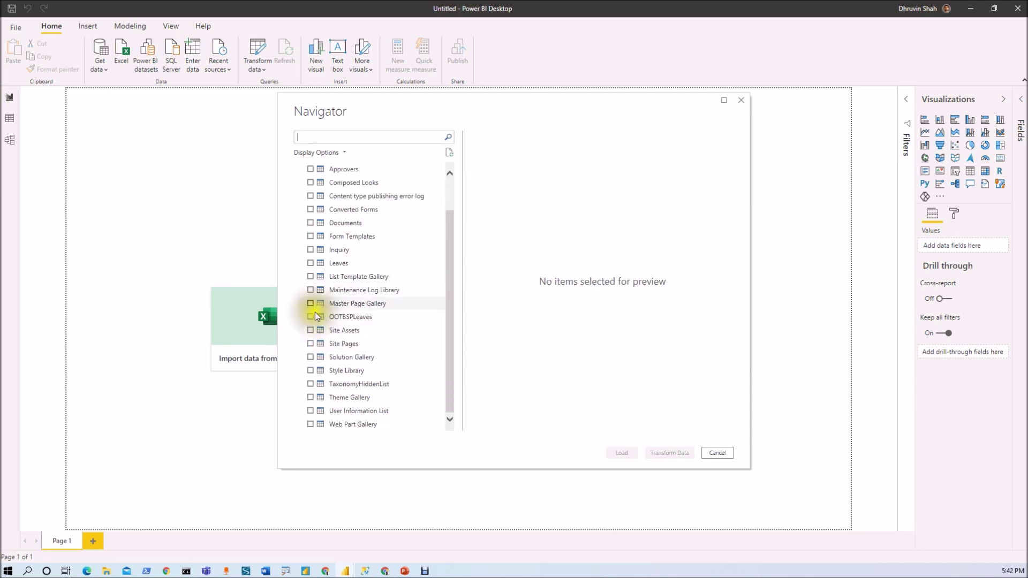
left_click(310, 263)
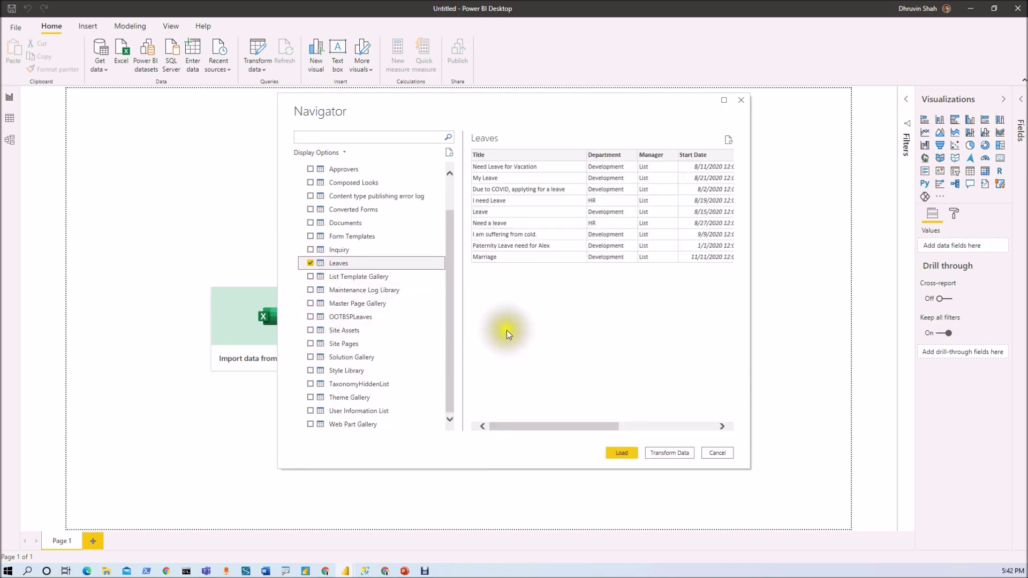
left_click_drag(544, 425, 677, 418)
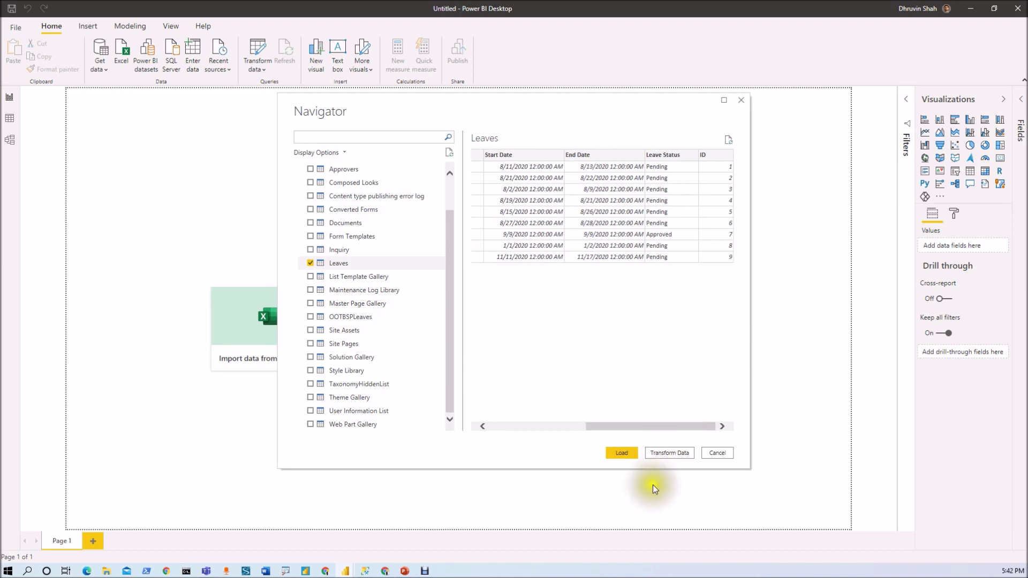
left_click(624, 454)
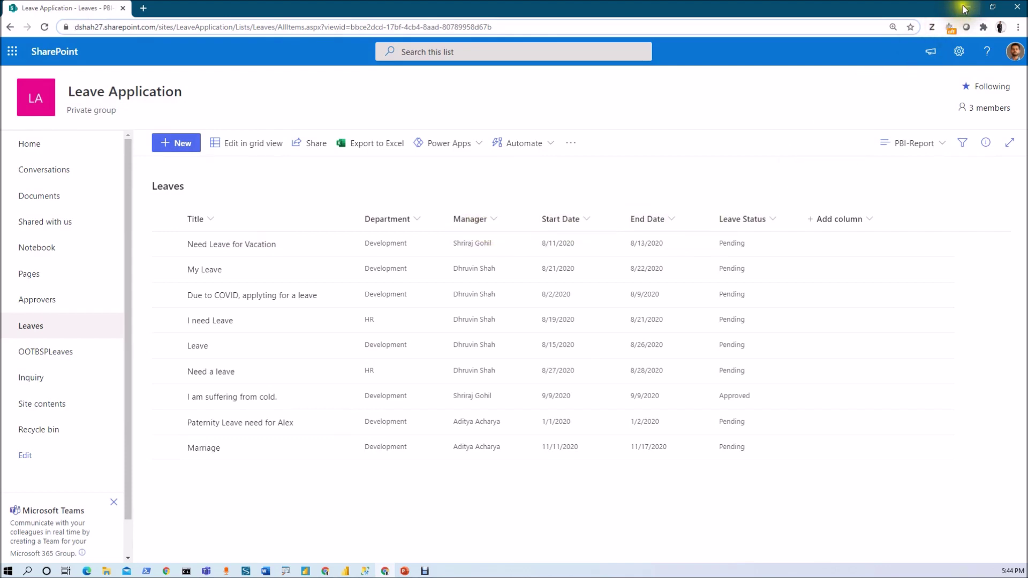
Switch to Power Query Editor to review the Leaves query
key("alt+Tab")
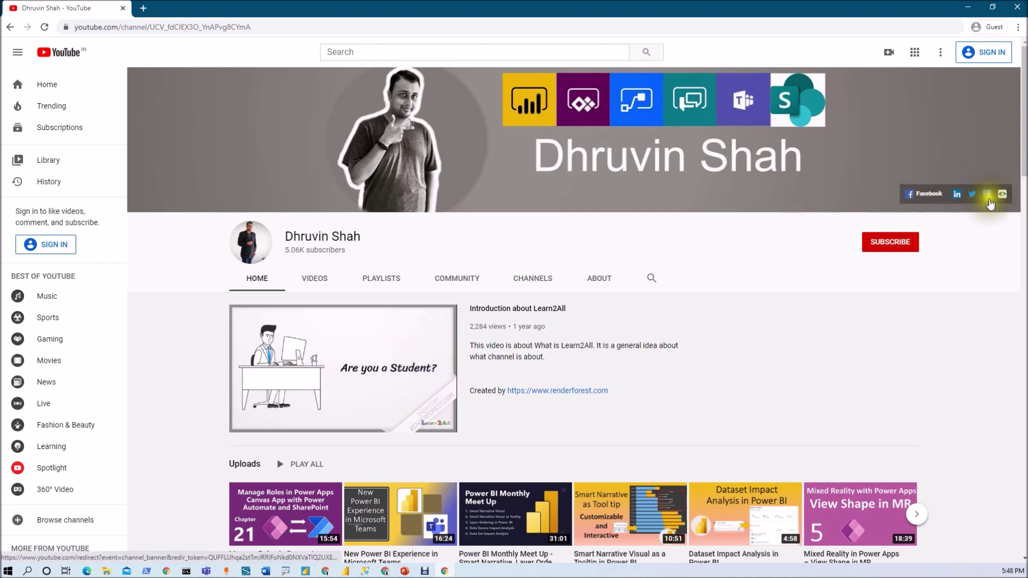
Open the banner's daily-updates form and PodCast links in new tabs, returning to the channel page
left_click(1005, 200)
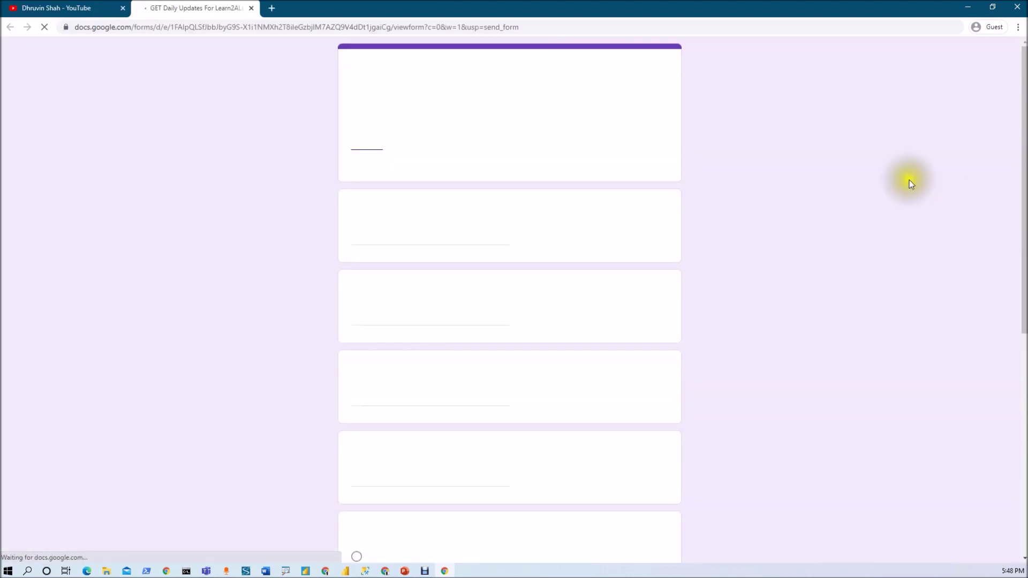
left_click(73, 11)
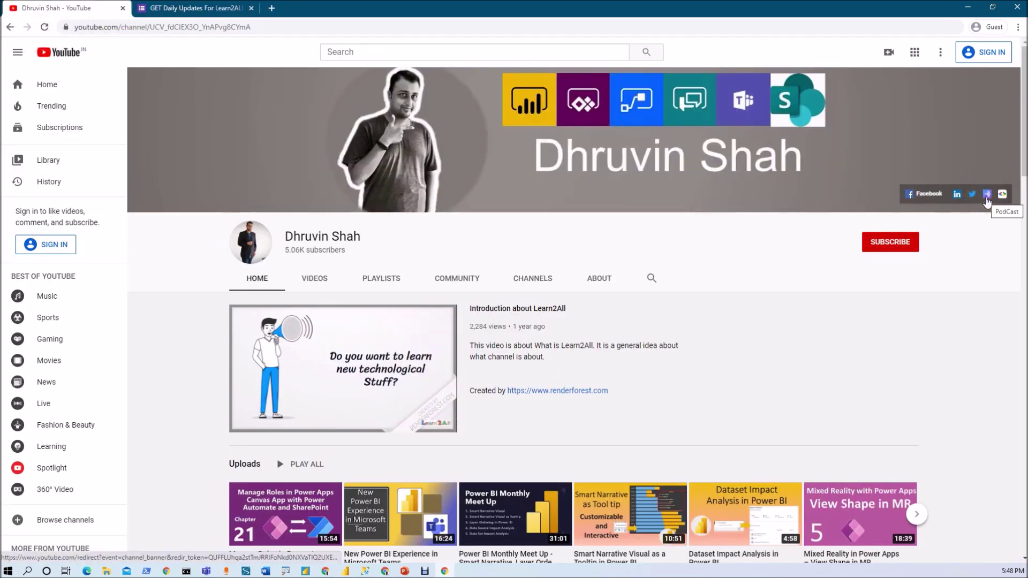
left_click(987, 201)
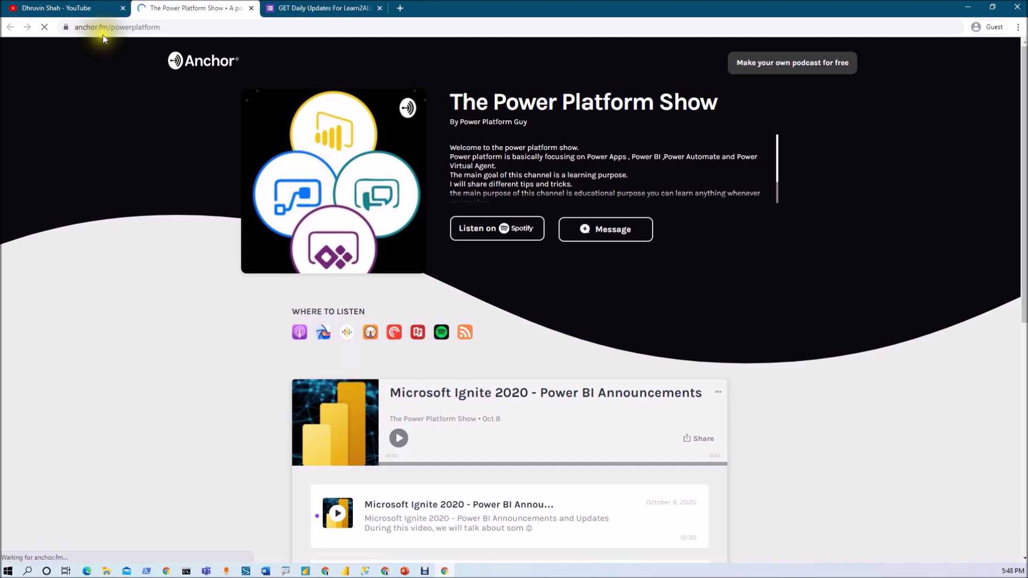
left_click(58, 9)
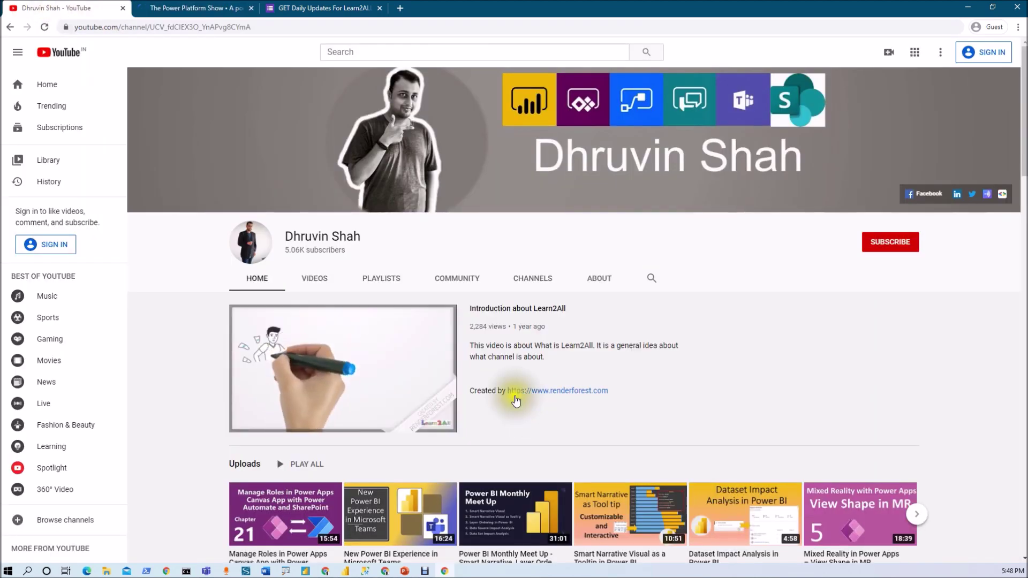